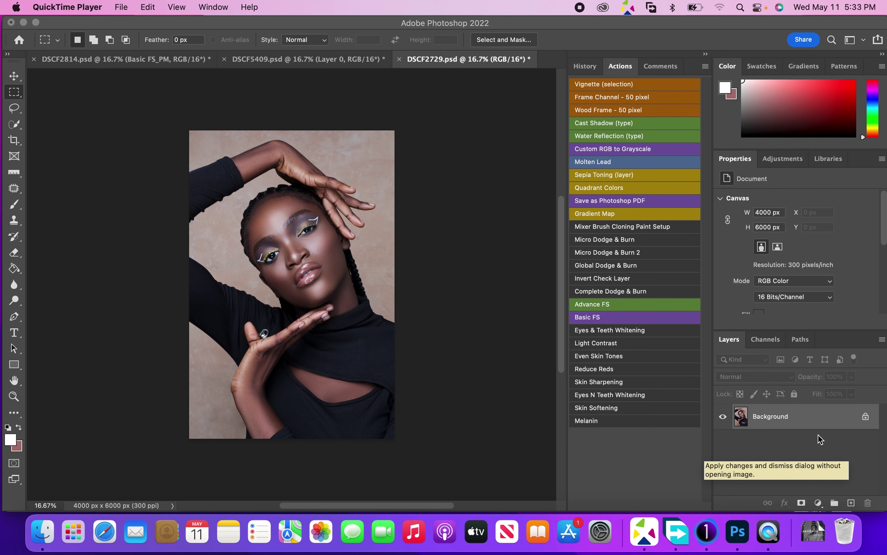
Add a Color Lookup adjustment layer above the portrait's Background layer in Photoshop
left_click(823, 484)
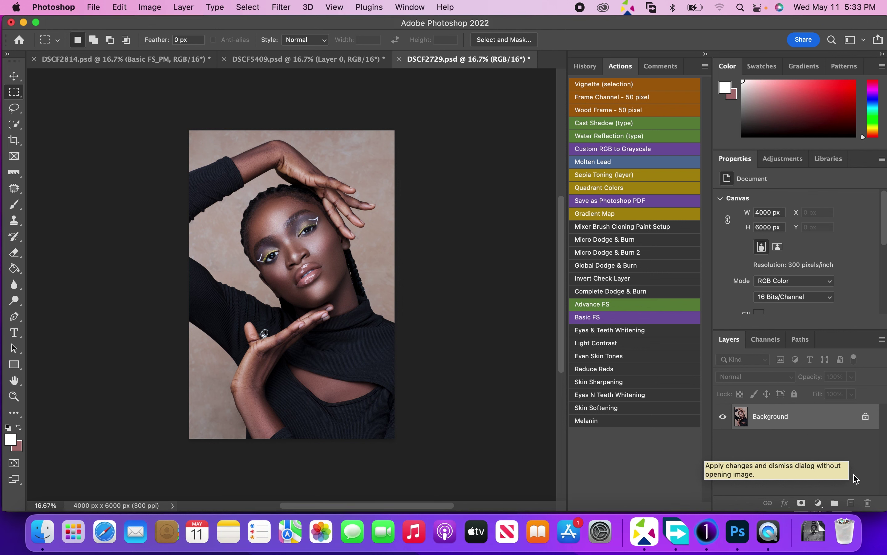
left_click(819, 506)
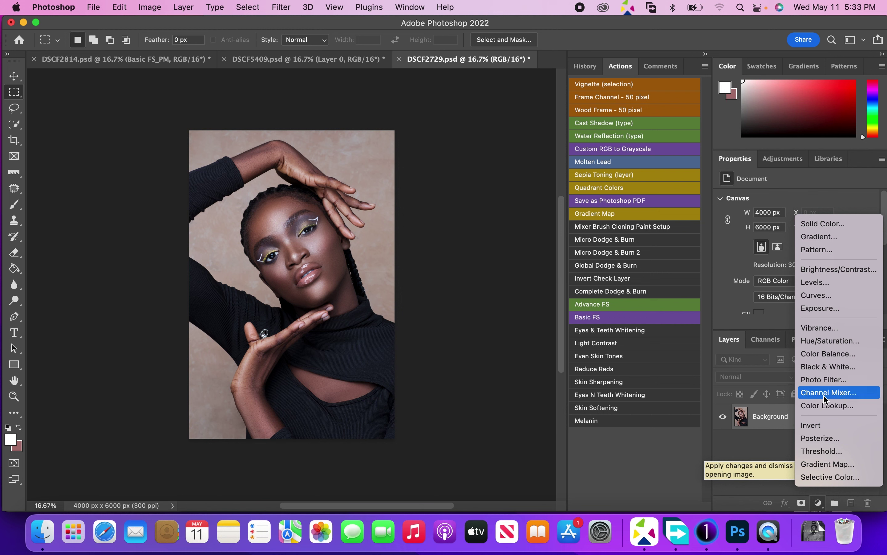
left_click(824, 406)
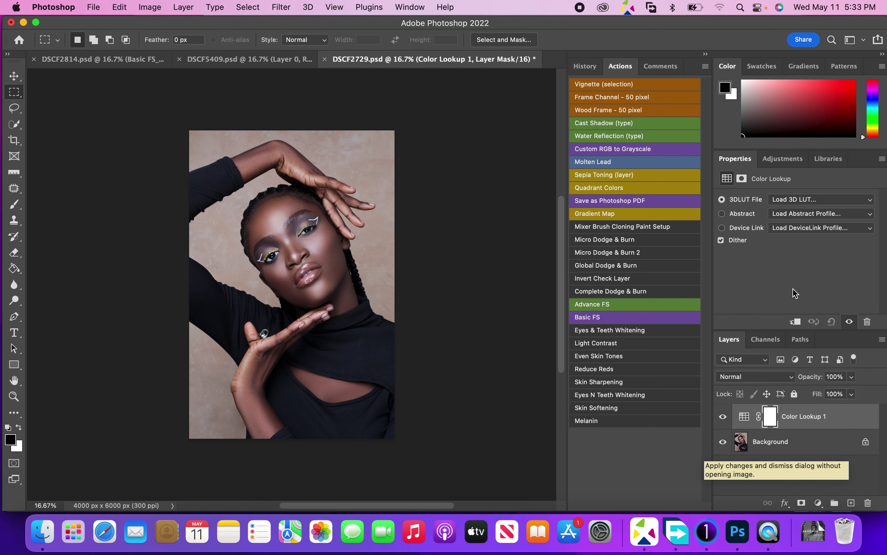
Load DARK CHOCO MELANIN.CUBE as the adjustment layer's 3D LUT and toggle the layer's visibility to compare before and after
left_click(804, 203)
left_click(733, 203)
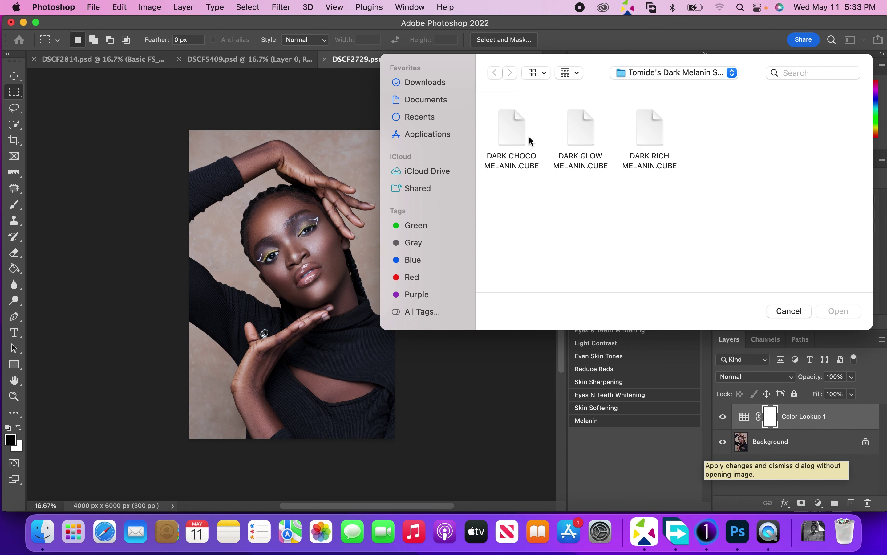
left_click(515, 137)
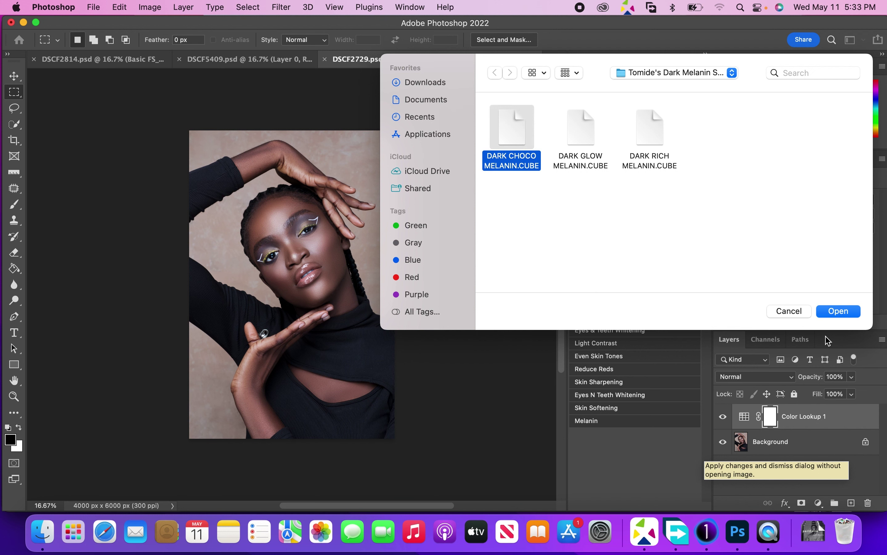
left_click(840, 312)
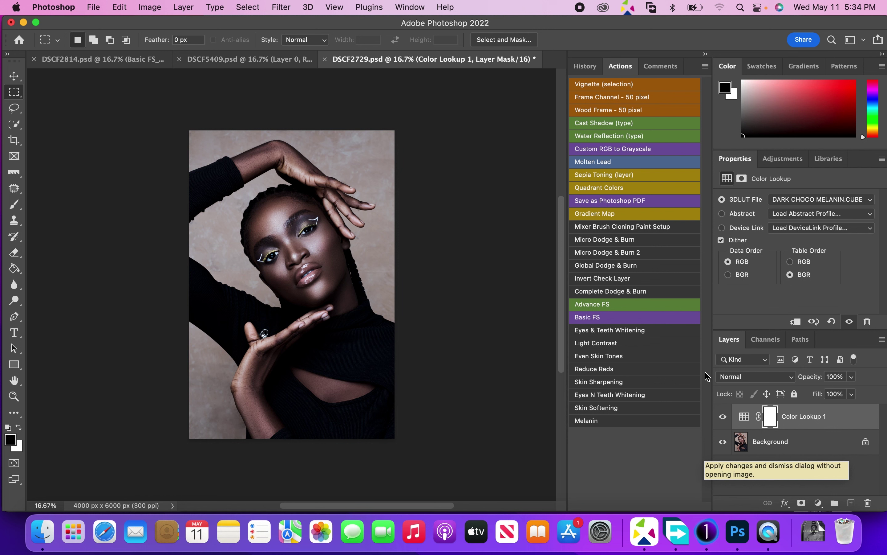
left_click(724, 417)
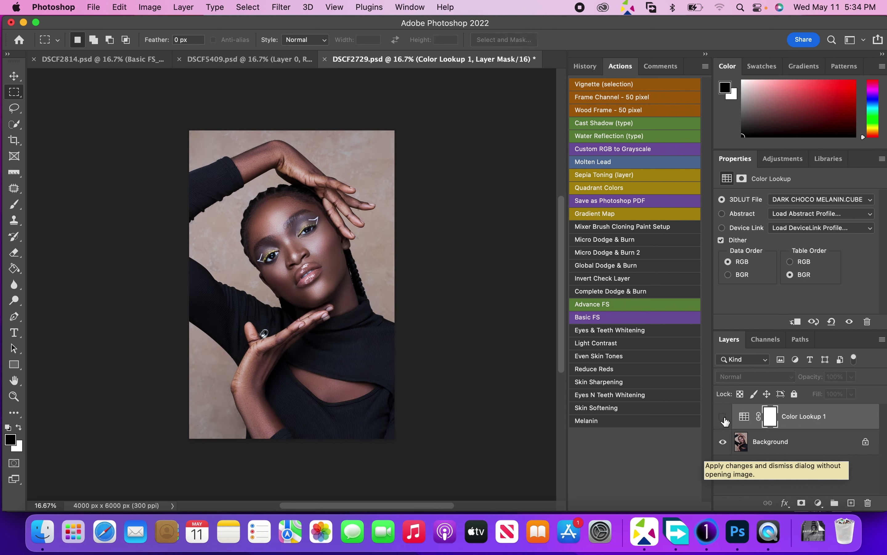
left_click(723, 418)
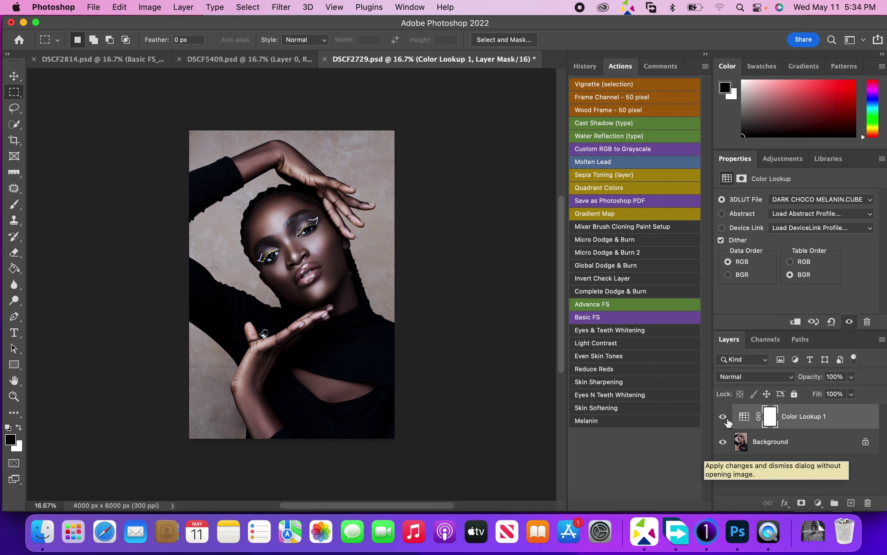
Lower the Color Lookup layer's opacity to 37% and toggle its visibility to compare the result
left_click(852, 378)
left_click_drag(851, 391, 820, 397)
left_click(872, 377)
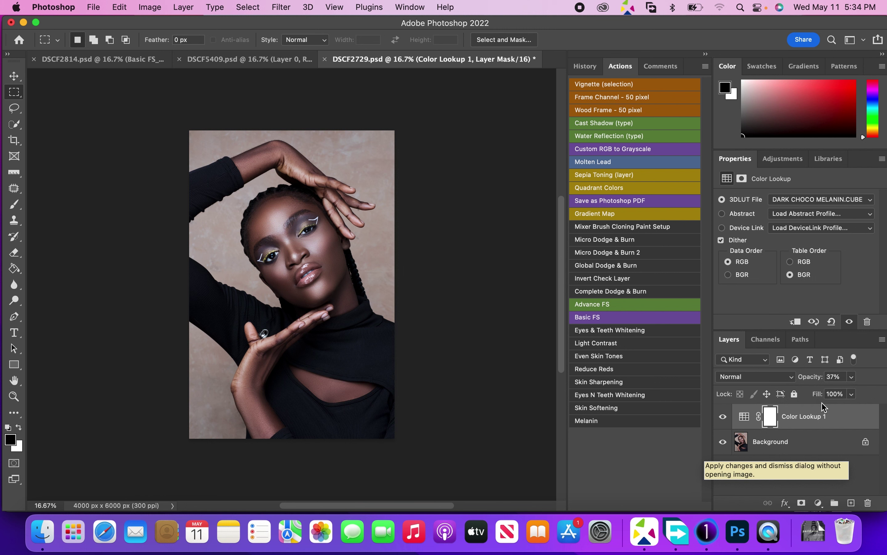
left_click(723, 417)
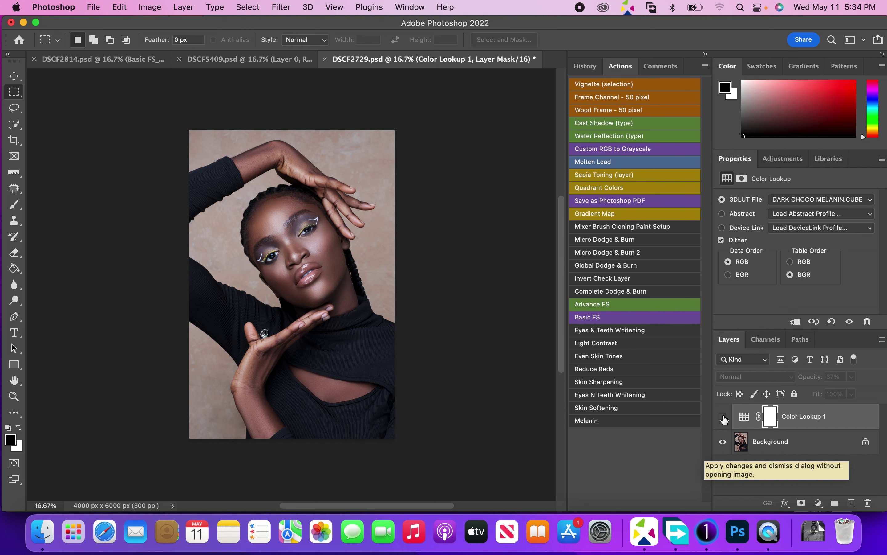
left_click(724, 417)
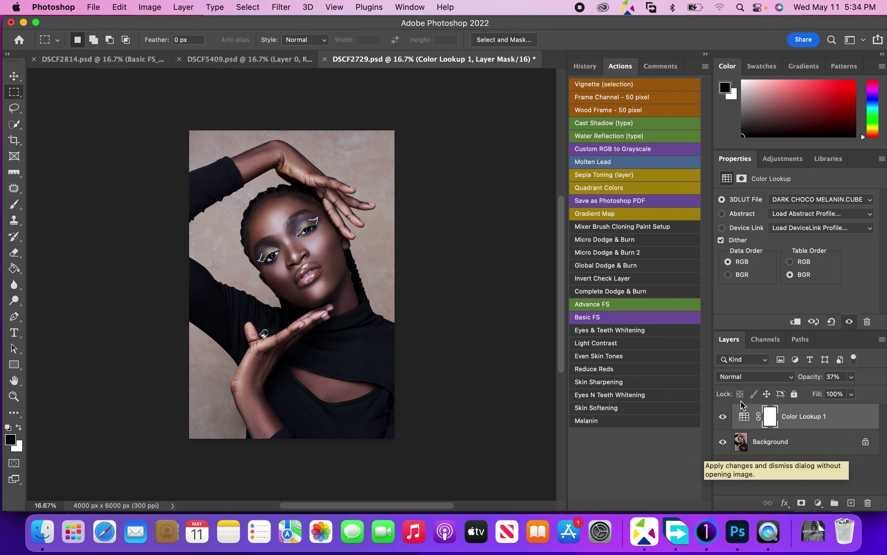
Invert the Color Lookup layer's mask and brush white over the forehead, finishing by filling the whole mask with white
key("super+i")
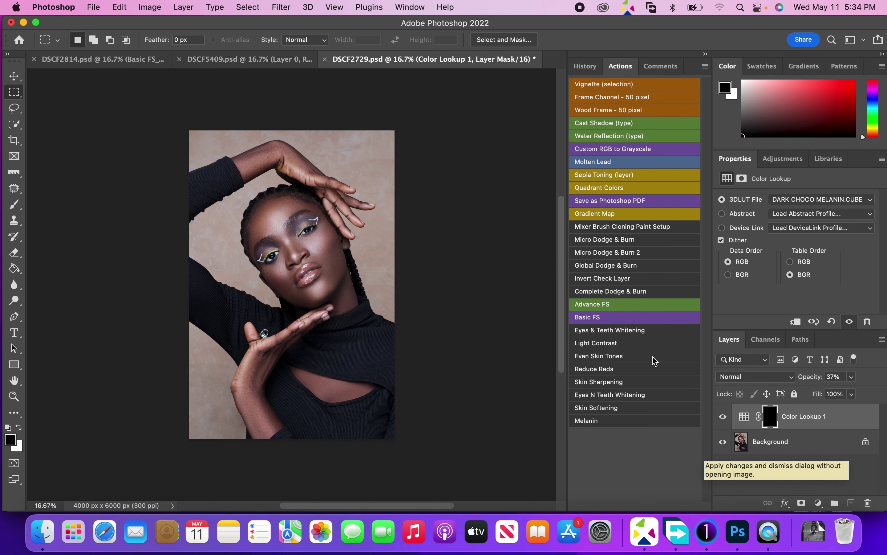
left_click(14, 204)
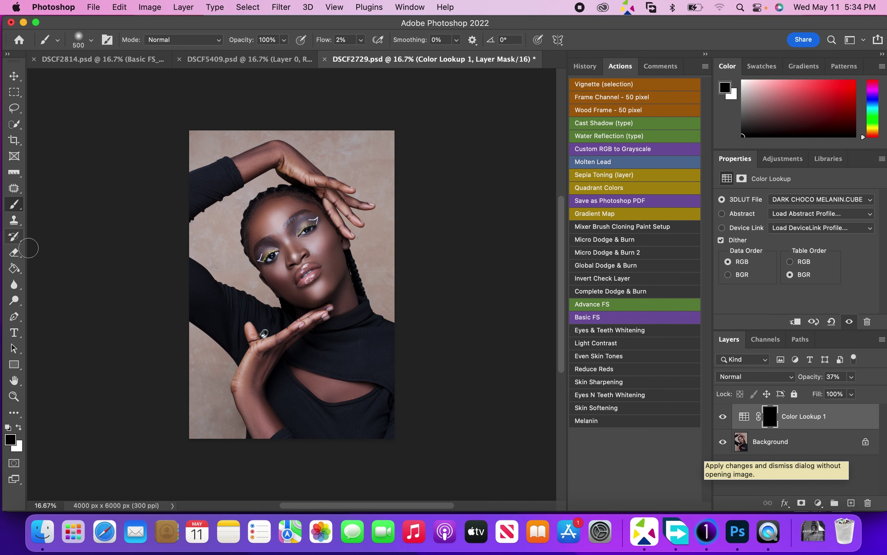
left_click(20, 427)
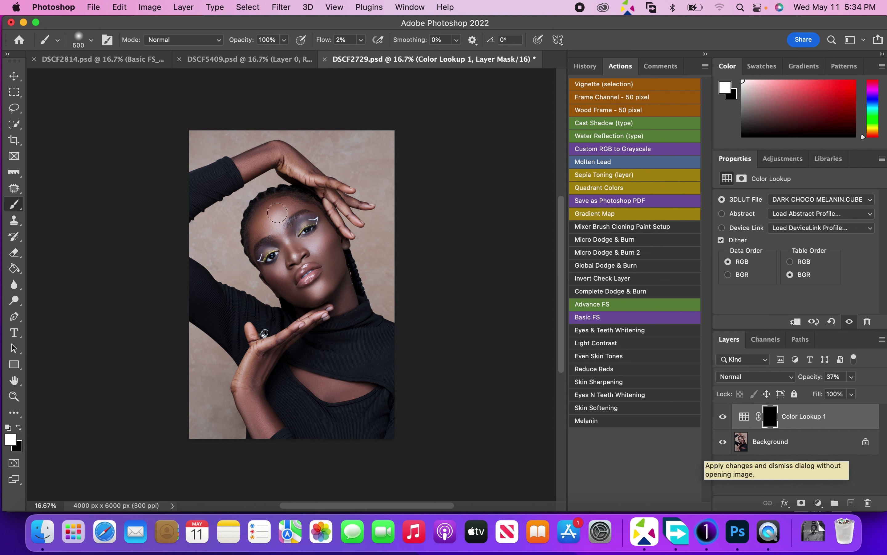
left_click_drag(273, 216, 281, 207)
key("alt+BackSpace")
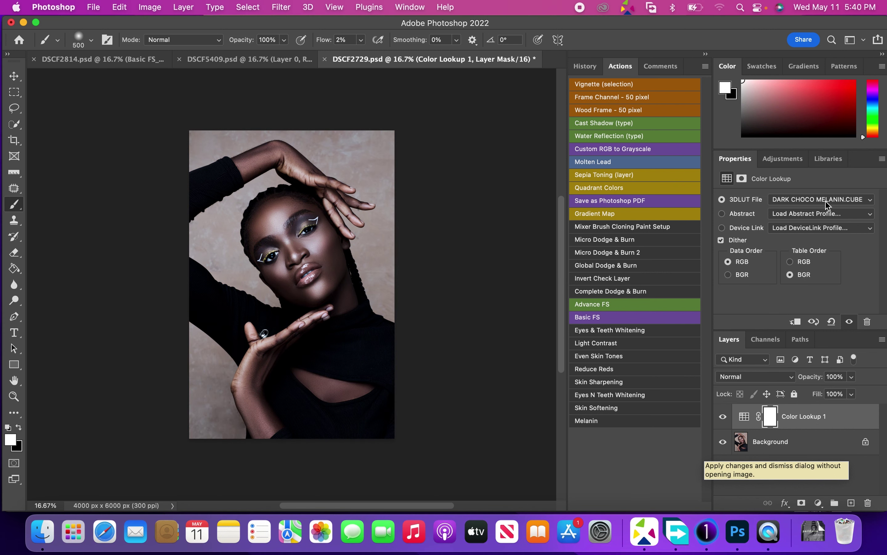
Replace the Color Lookup layer's 3D LUT with DARK GLOW MELANIN.CUBE
left_click(848, 201)
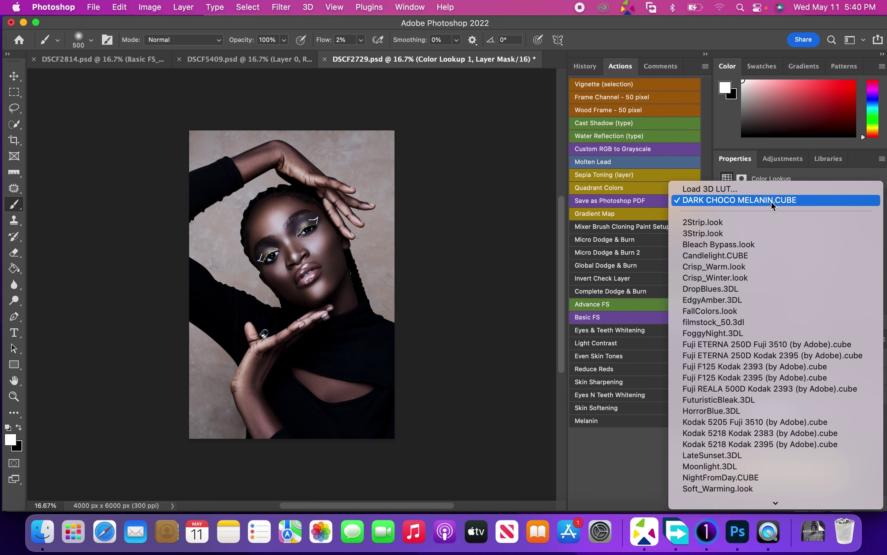
left_click(767, 189)
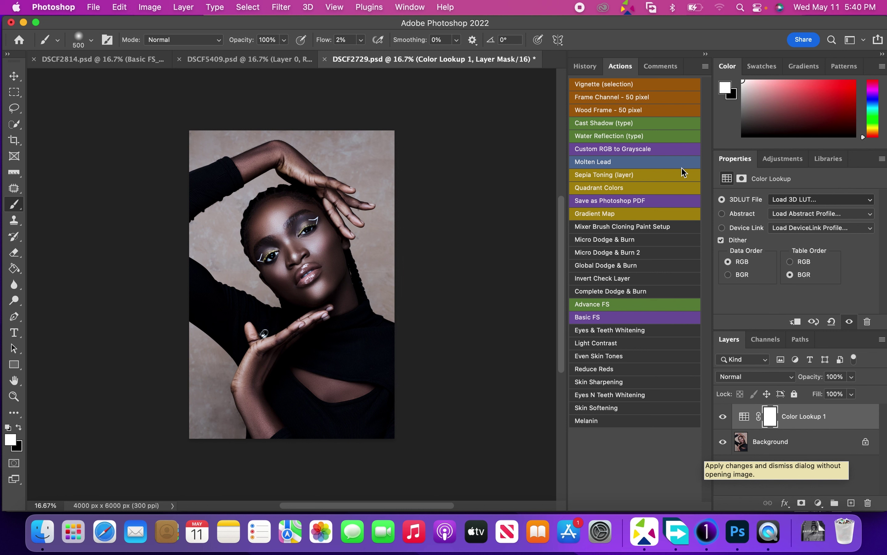
left_click(673, 203)
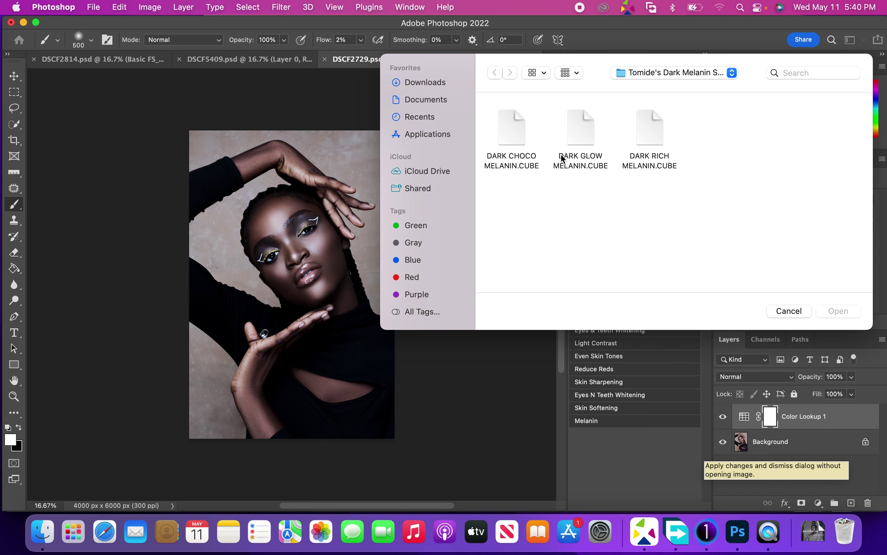
left_click(581, 145)
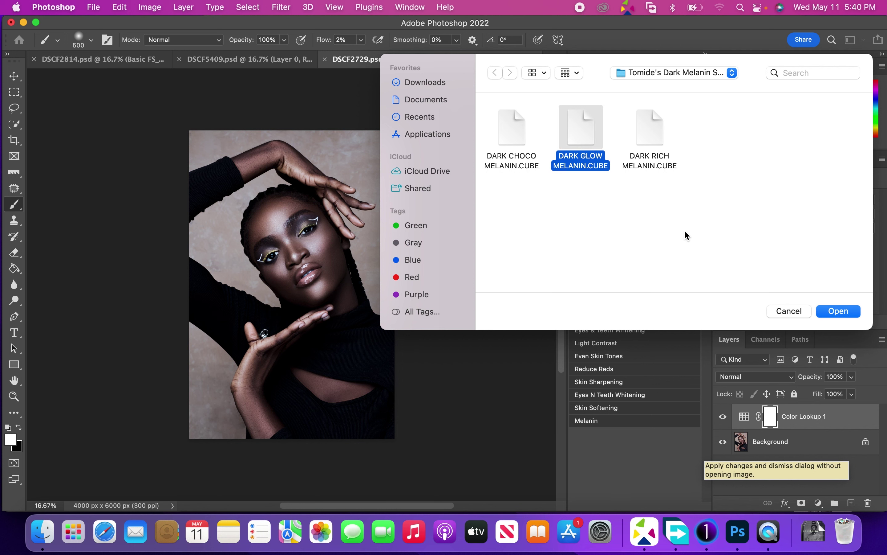
left_click(827, 315)
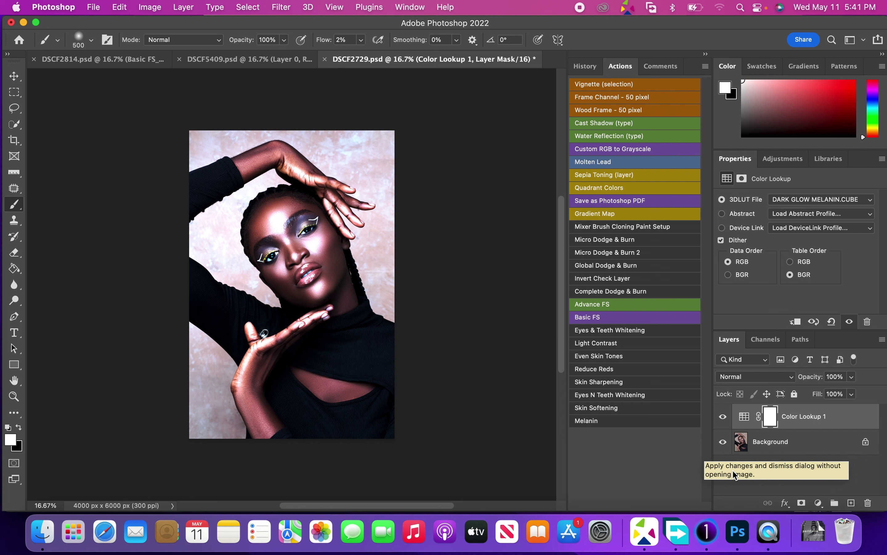
Reduce the Color Lookup layer's opacity to 13% and toggle its visibility to compare with the original portrait
left_click(852, 377)
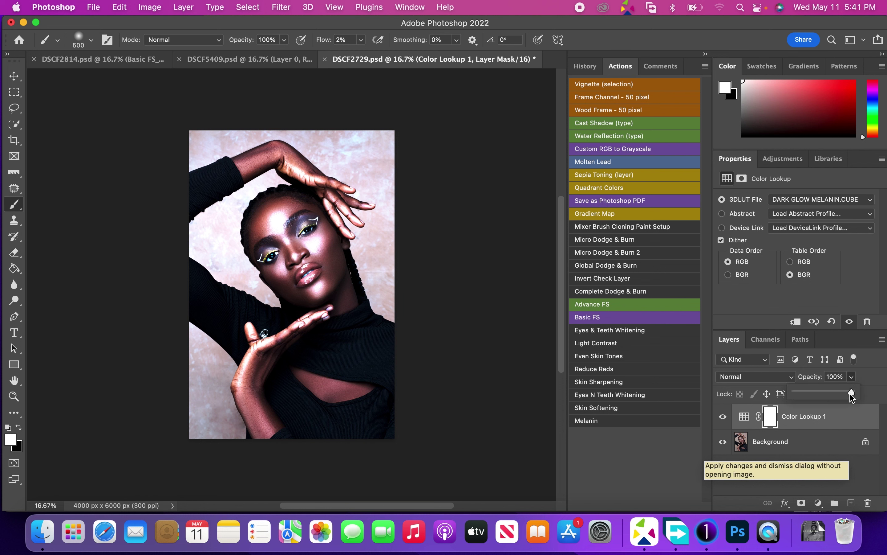
left_click_drag(853, 393, 803, 397)
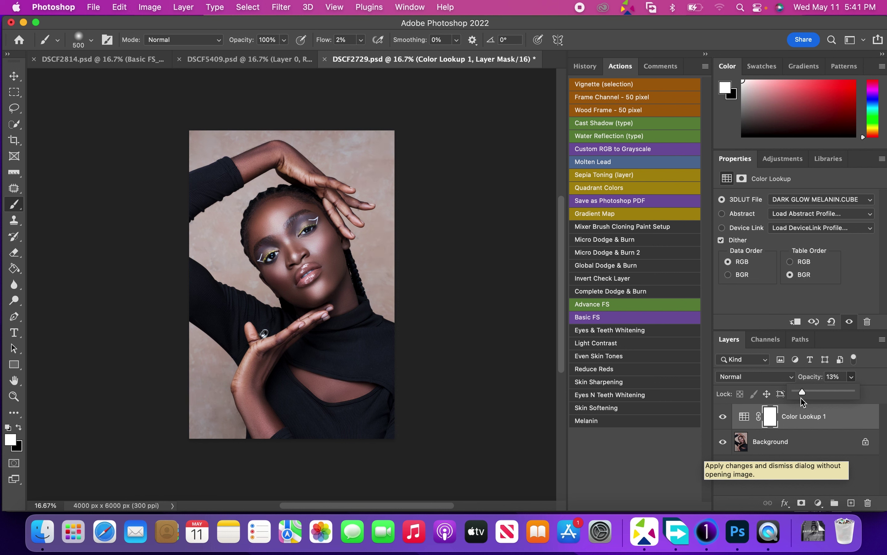
left_click(874, 382)
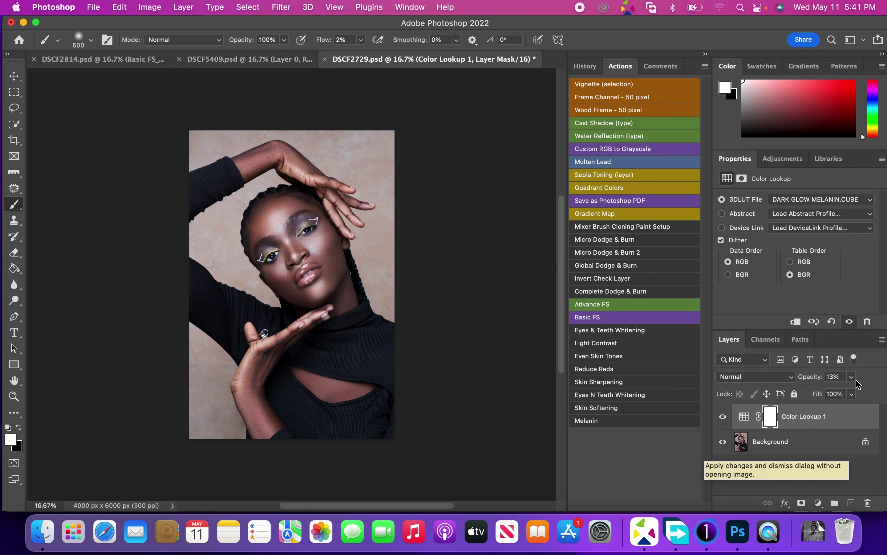
left_click(724, 417)
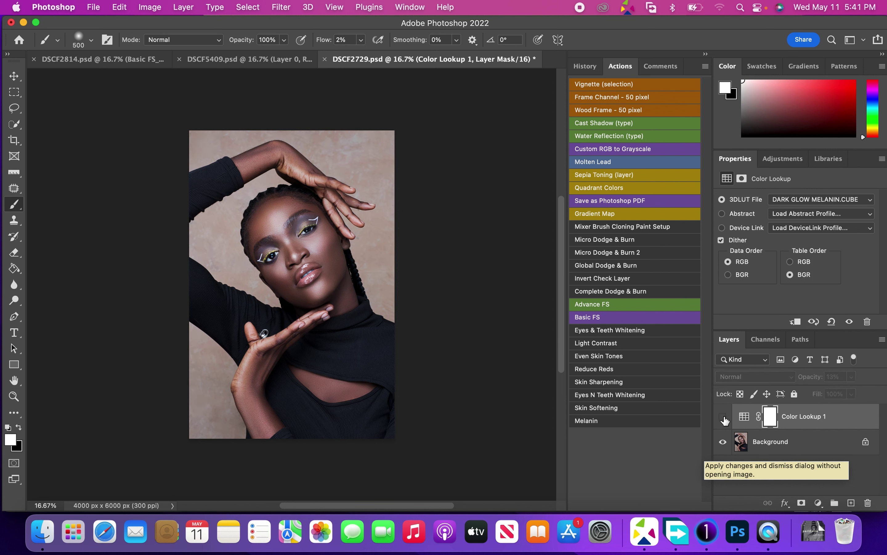
left_click(724, 417)
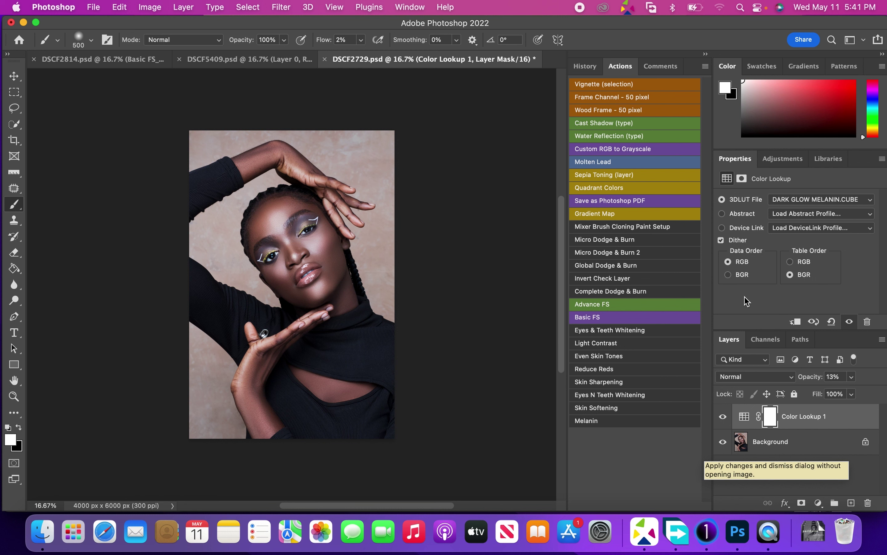
Set the Color Lookup layer's opacity to 25% and switch the layer off and on to compare
left_click(852, 378)
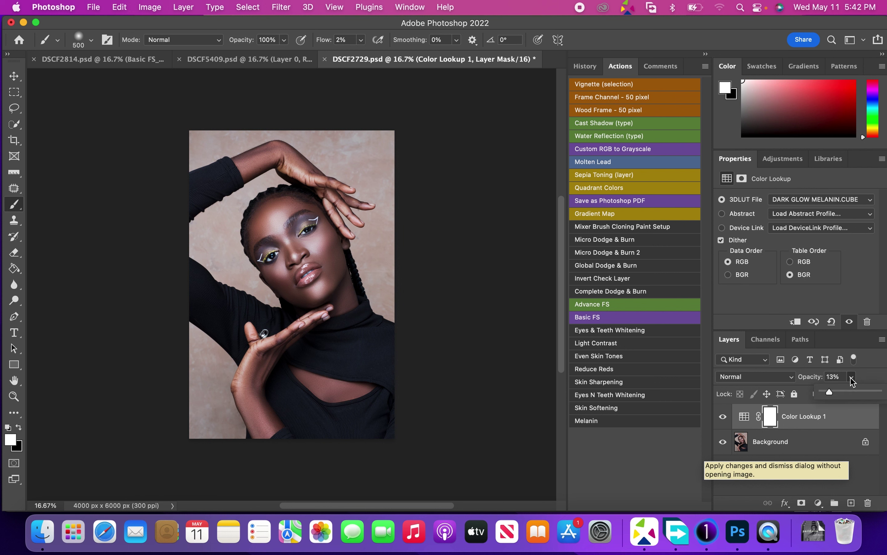
left_click(833, 377)
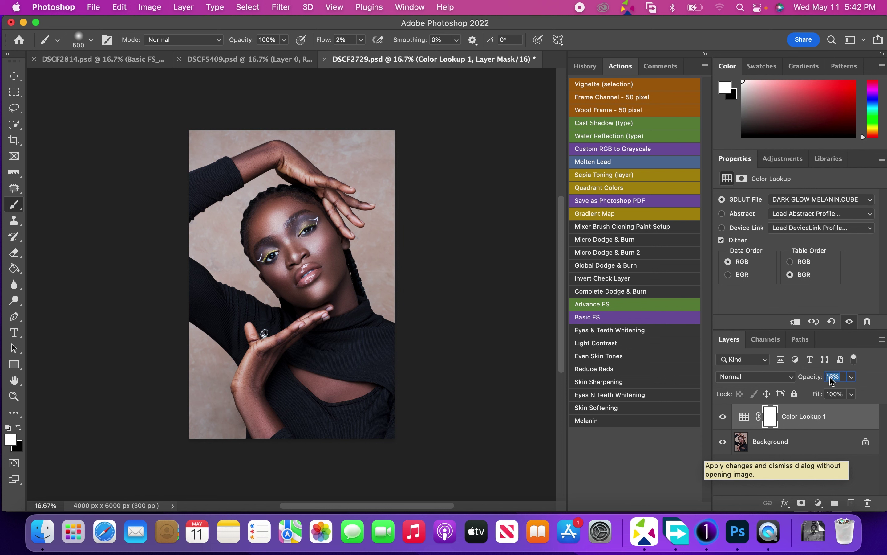
left_click_drag(830, 381, 827, 374)
type("25")
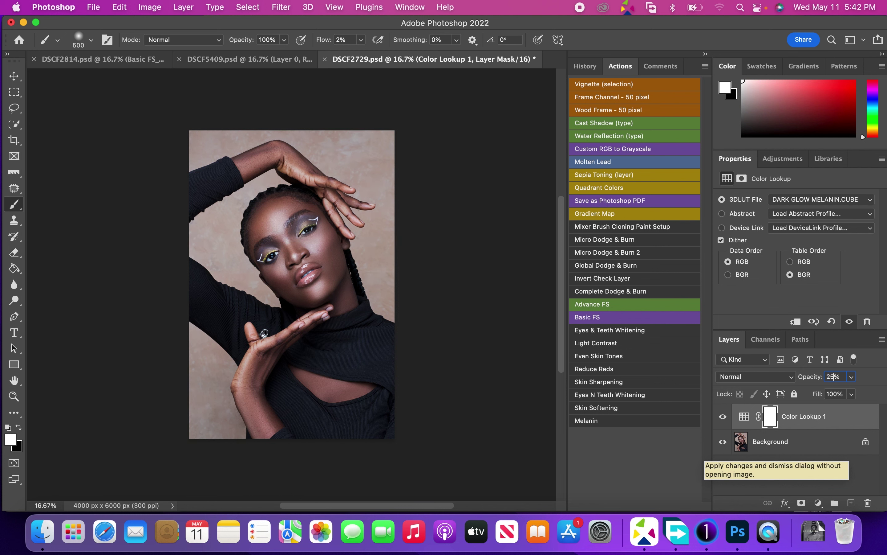
key("Return")
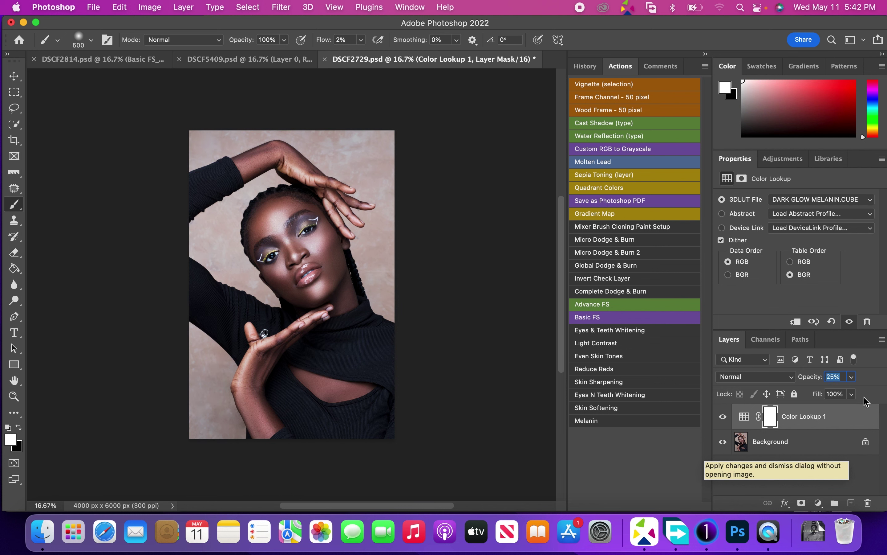
left_click(729, 417)
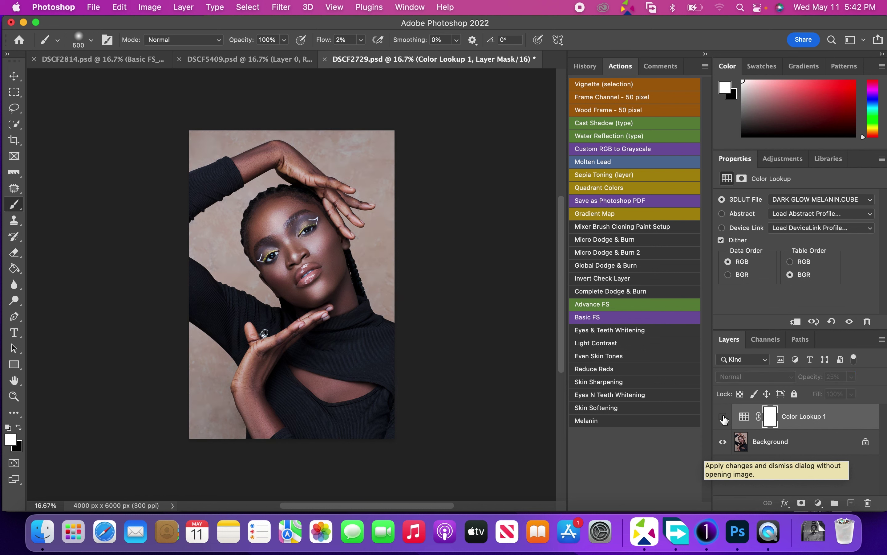
left_click(728, 421)
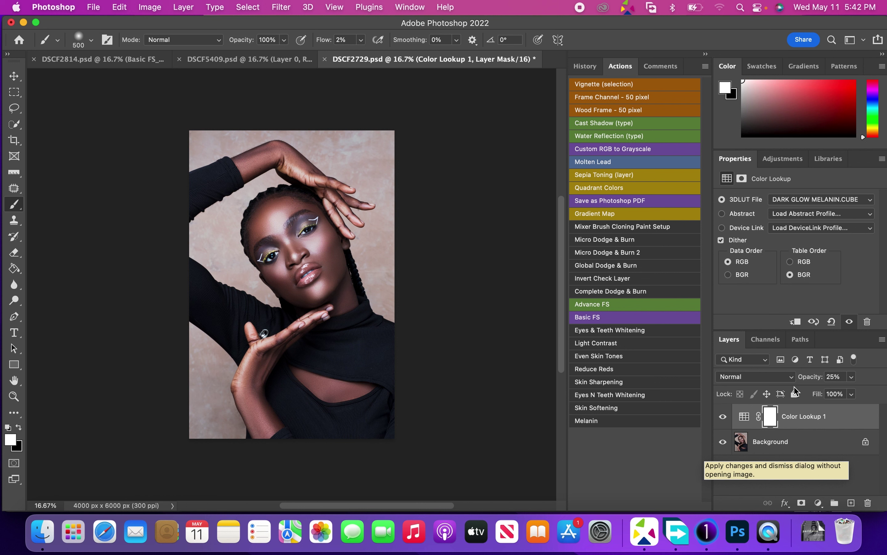
Restore the Color Lookup layer's opacity to 100% and replace its 3D LUT with DARK RICH MELANIN.CUBE
left_click(852, 376)
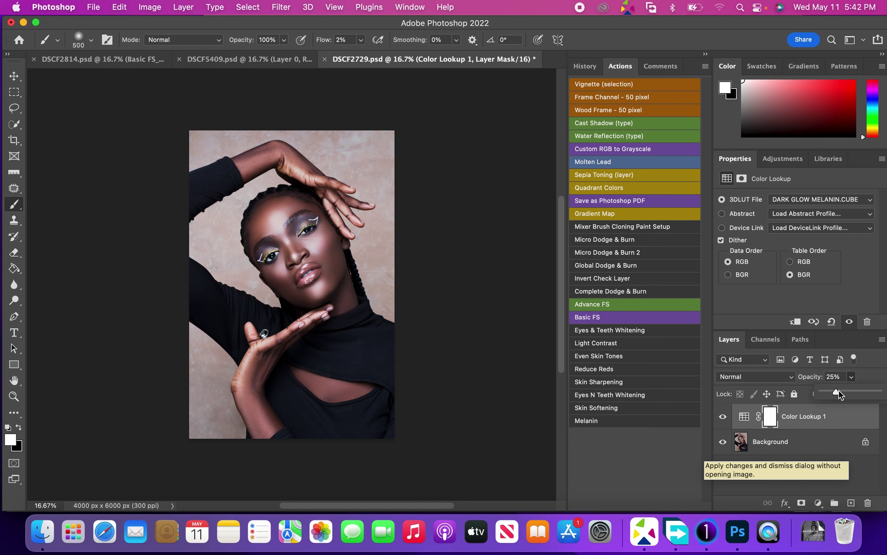
left_click(838, 392)
left_click_drag(838, 392, 880, 392)
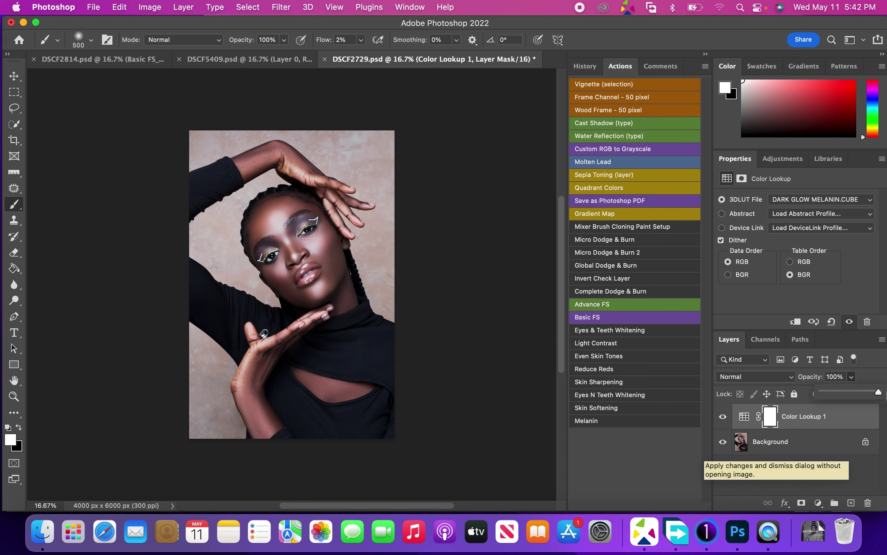
left_click(824, 200)
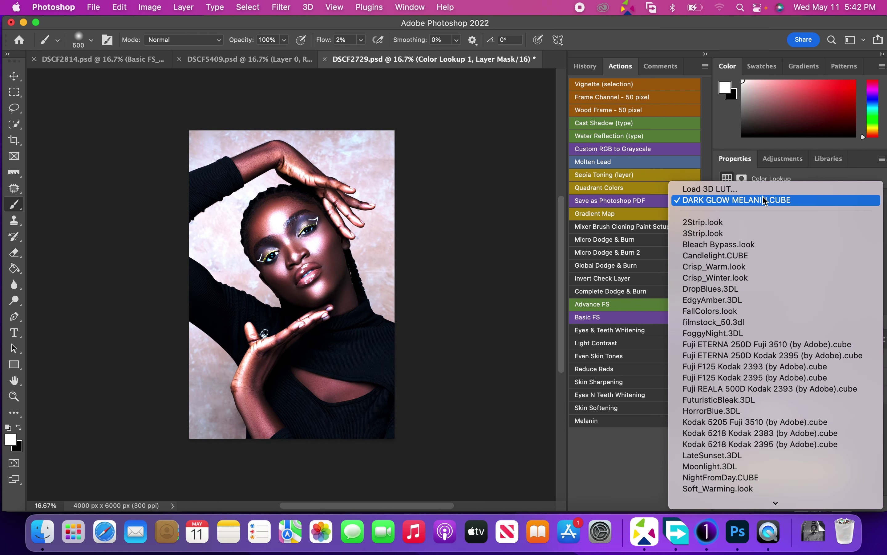
left_click(738, 190)
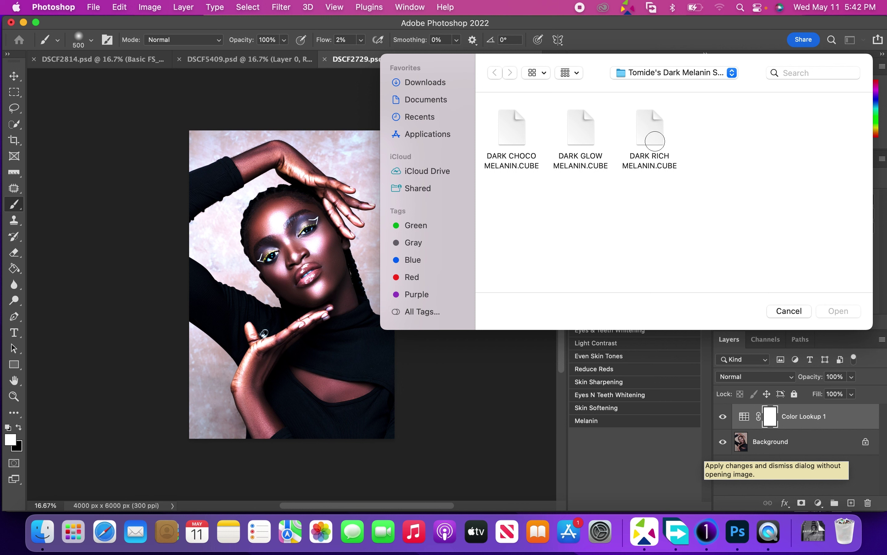
left_click(650, 131)
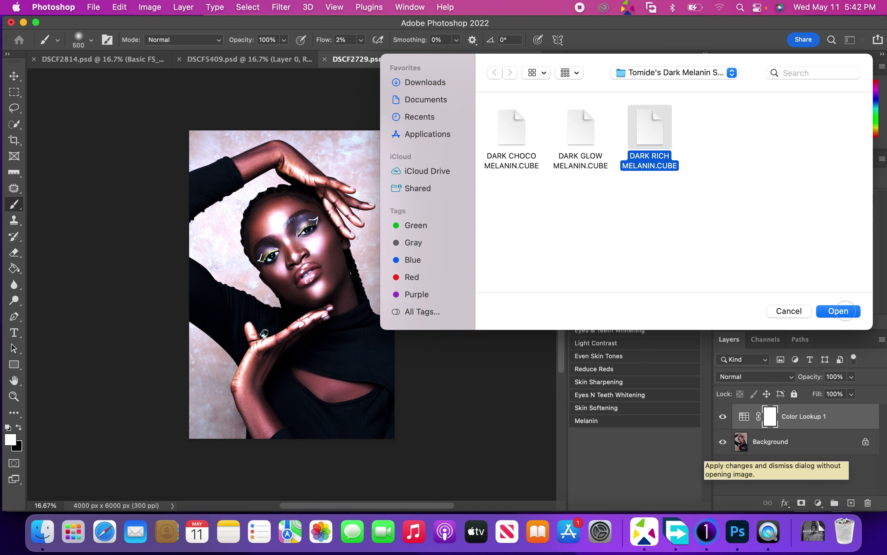
left_click(840, 311)
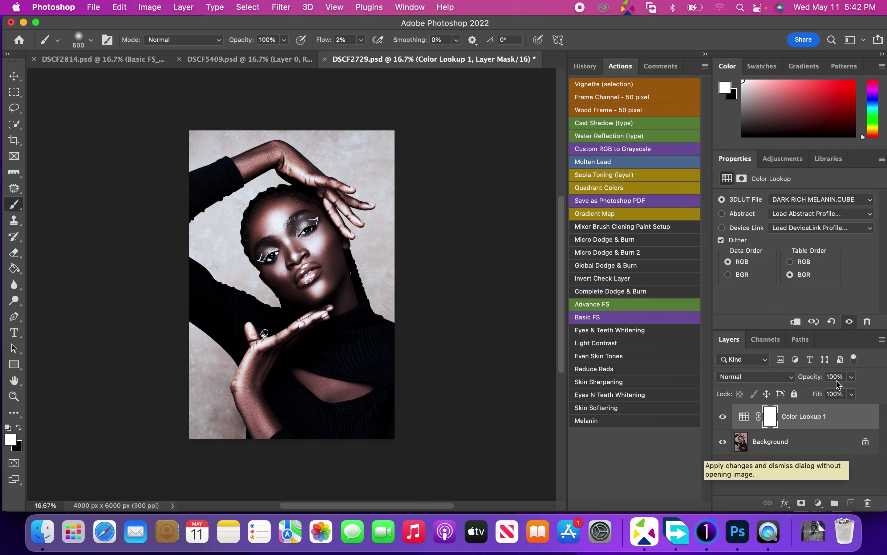
Set the Color Lookup layer's opacity to 40% and toggle its visibility to compare before and after
left_click_drag(837, 379, 827, 377)
type("4")
key("BackSpace")
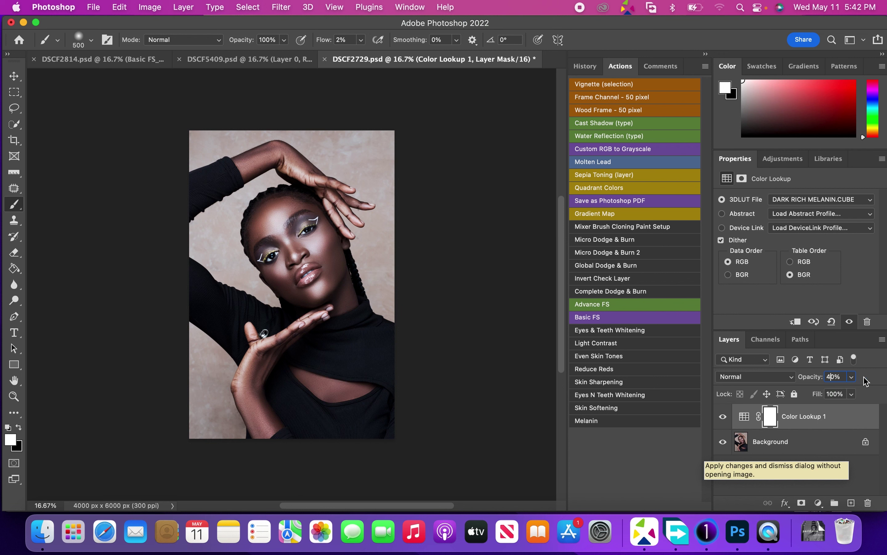
key("Return")
left_click(723, 417)
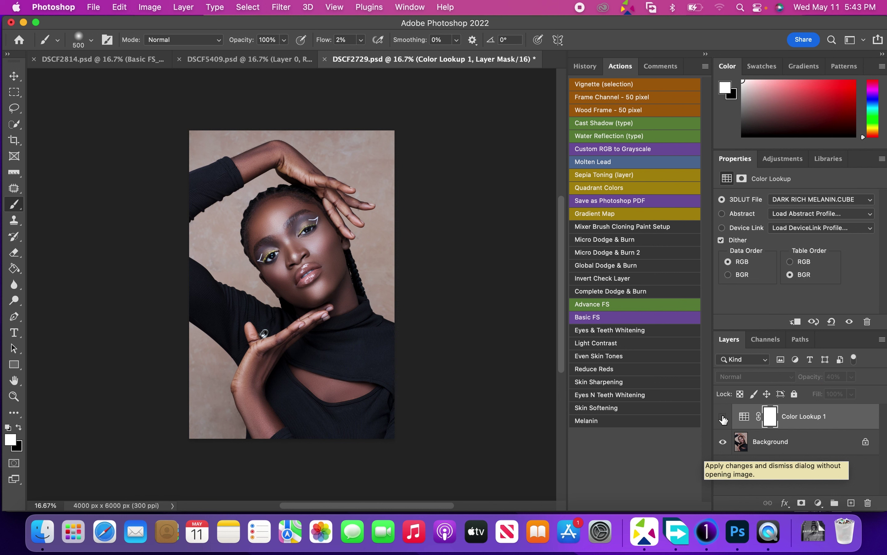
left_click(723, 418)
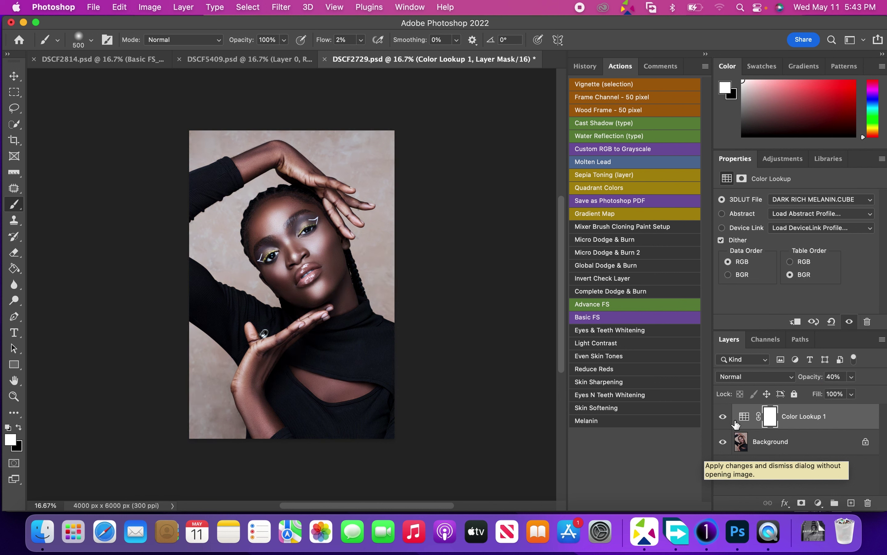